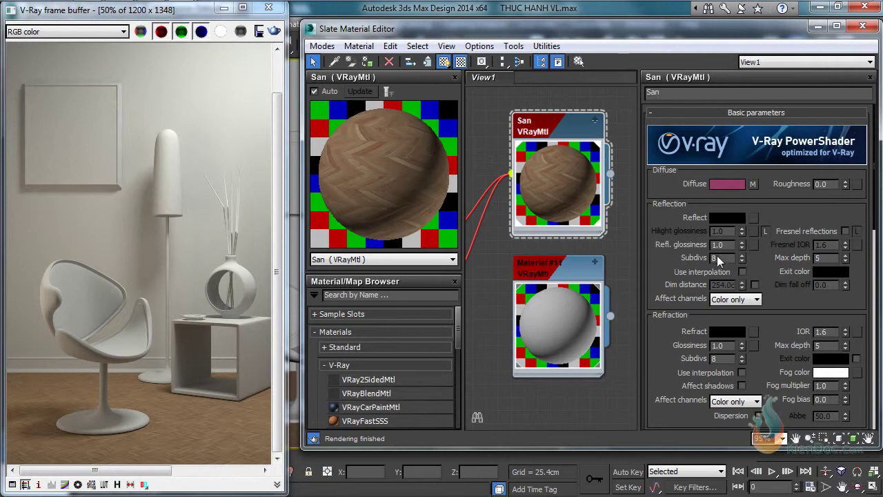
# - Set the reflection colour of the San floor material to pure white with a value of 255
pyautogui.click(723, 216)
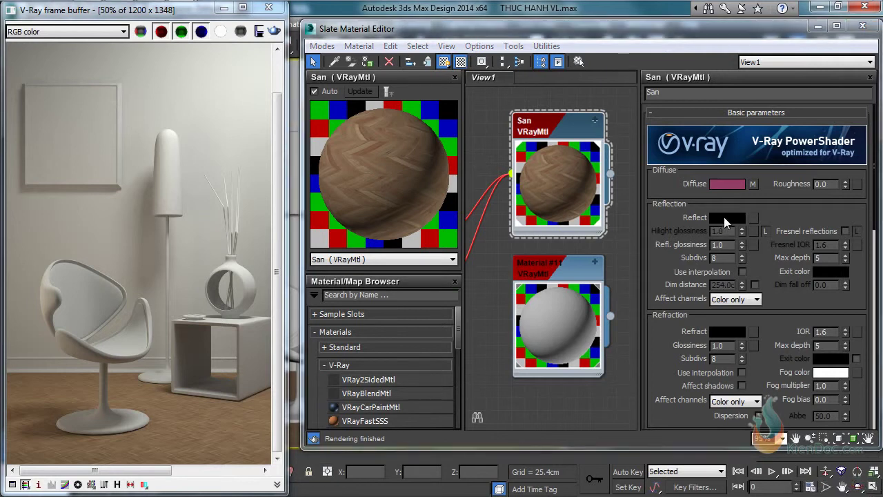
pyautogui.moveTo(461, 74); pyautogui.dragTo(505, 65)
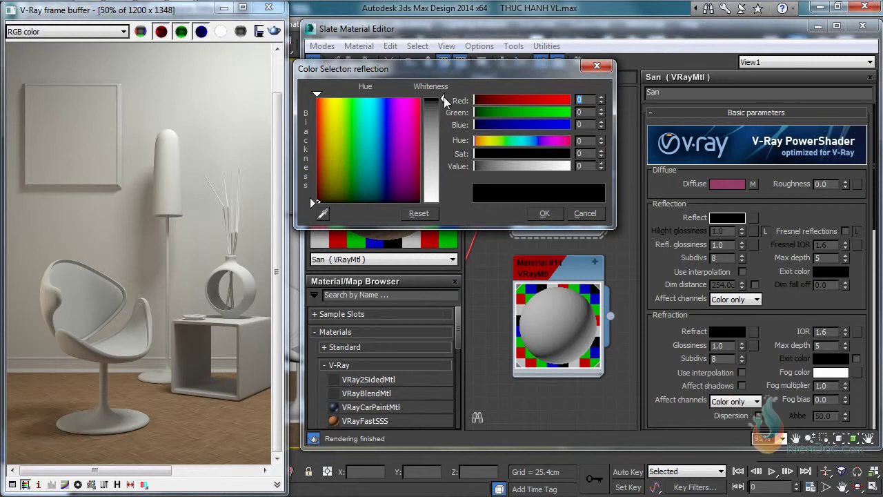
pyautogui.moveTo(441, 68); pyautogui.dragTo(653, 36)
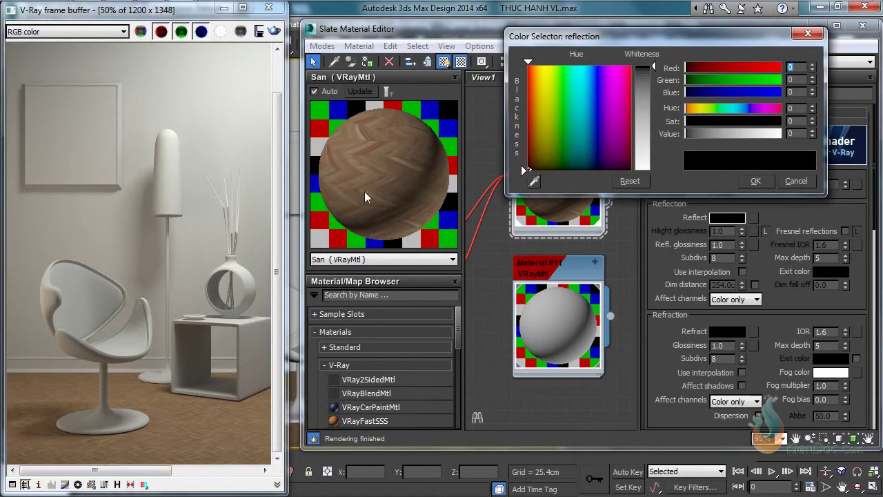
pyautogui.moveTo(655, 67); pyautogui.dragTo(660, 170)
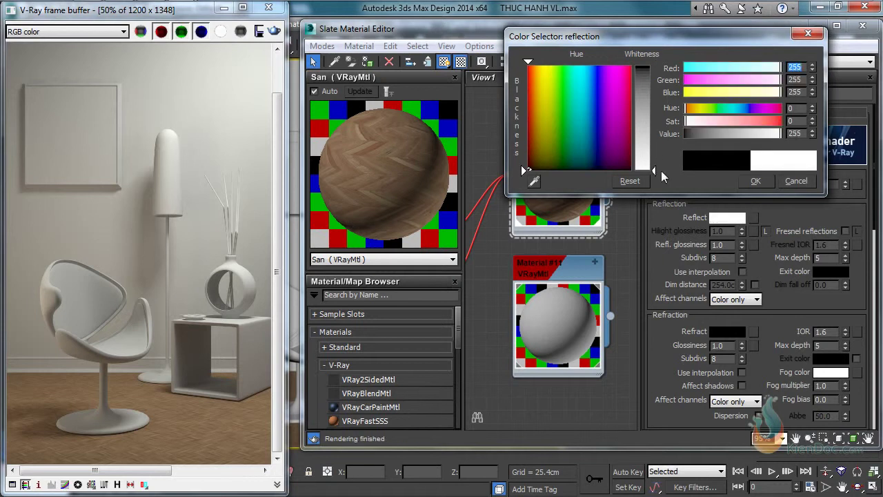
pyautogui.click(757, 183)
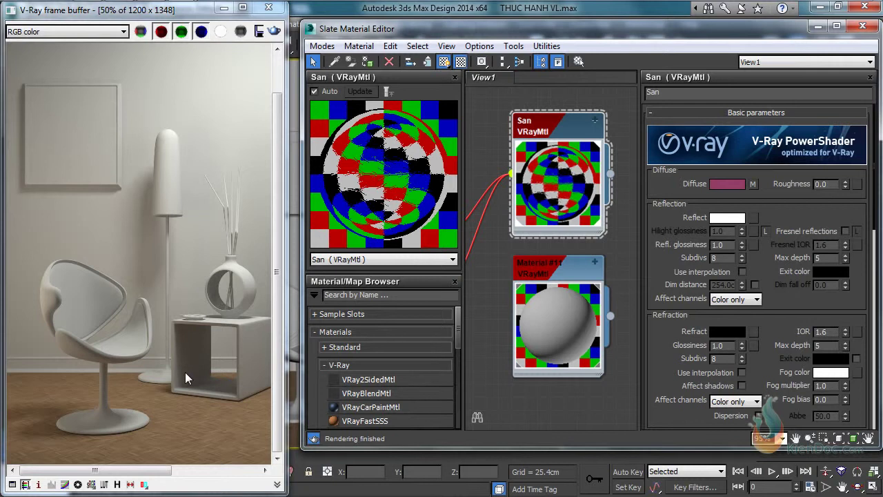
# - Render the camera view and examine the floor reflections beneath the side table
pyautogui.click(274, 32)
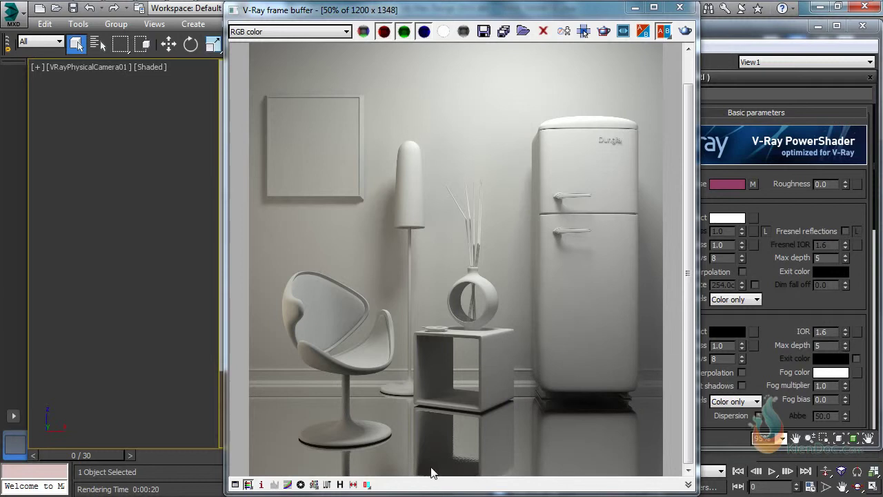
pyautogui.doubleClick(467, 458)
pyautogui.moveTo(468, 454); pyautogui.dragTo(499, 356, button='middle')
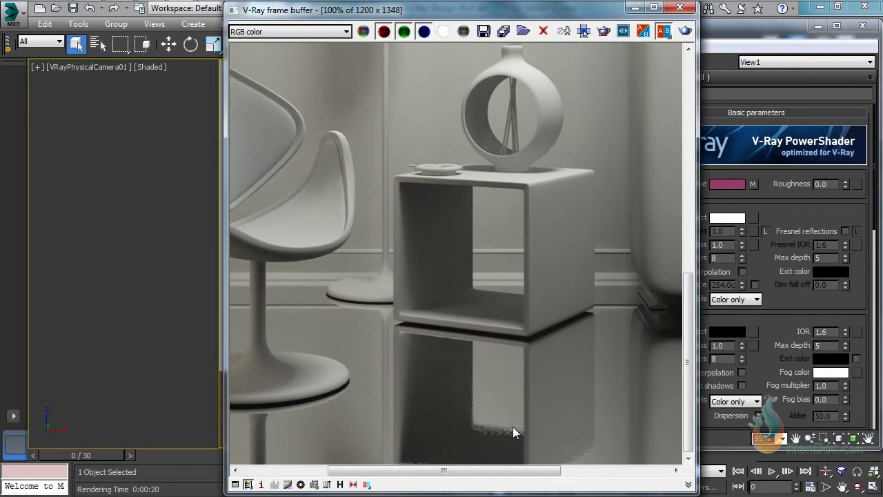
pyautogui.moveTo(502, 424); pyautogui.dragTo(481, 356, button='middle')
pyautogui.scroll(-1, 473, 357)
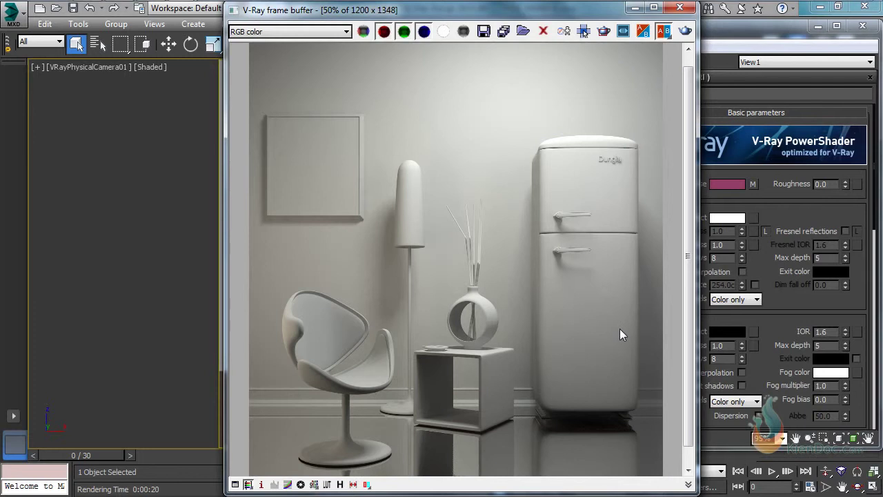
pyautogui.moveTo(553, 14); pyautogui.dragTo(330, 14)
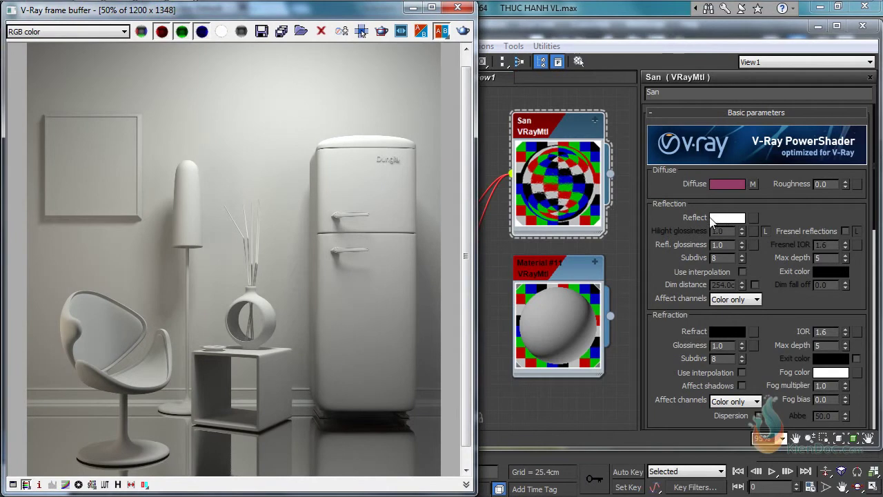
# - Reduce the San material's reflection colour to a dark grey with a value of 30
pyautogui.click(732, 222)
pyautogui.click(730, 218)
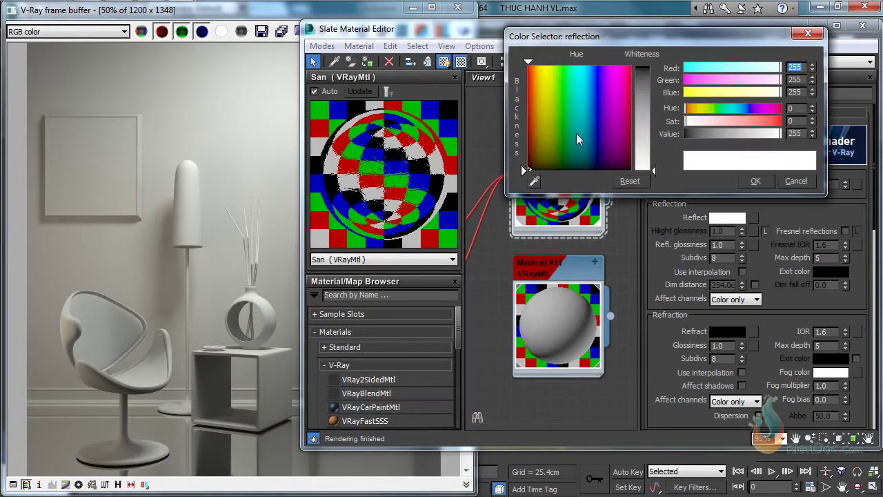
pyautogui.click(649, 87)
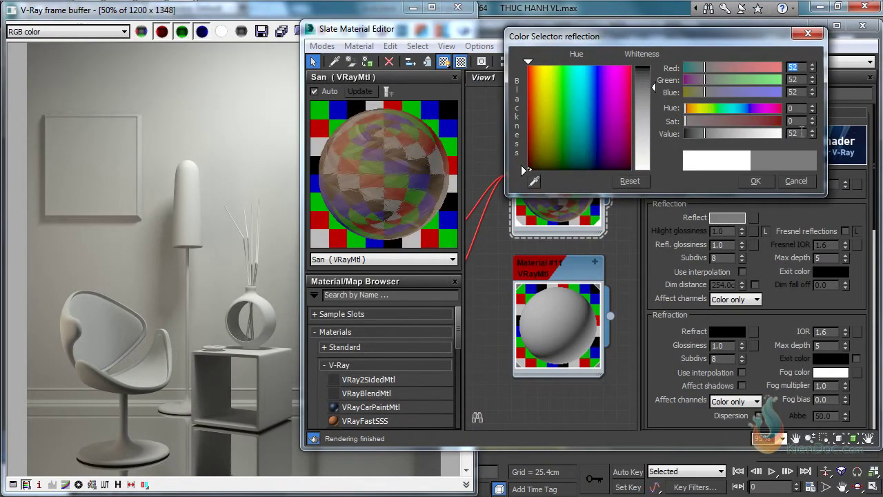
pyautogui.write('30')
pyautogui.press('Return')
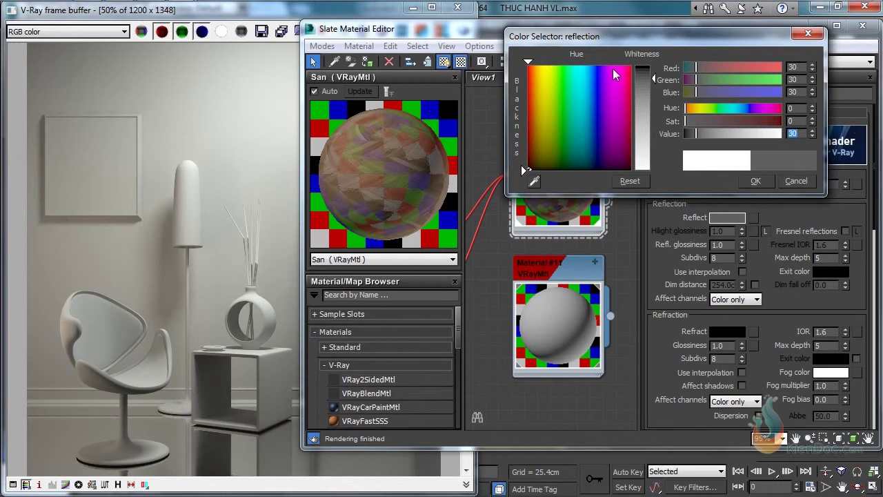
pyautogui.click(755, 180)
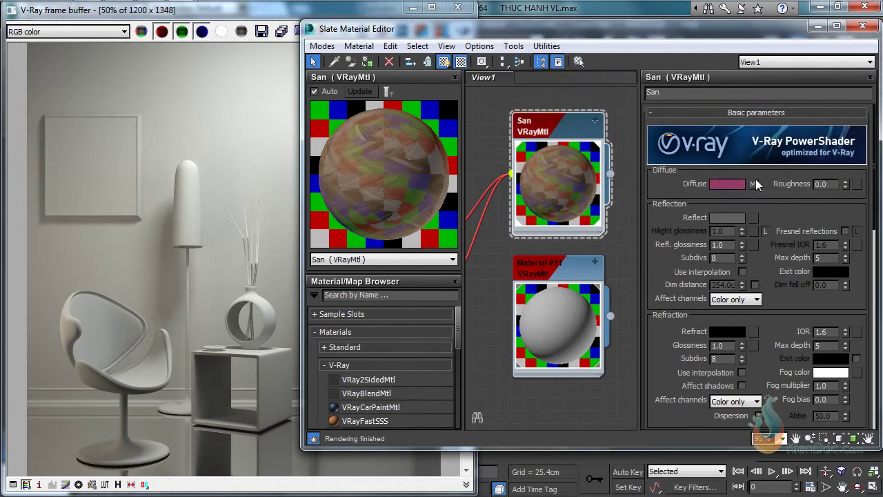
# - Re-render the scene with the darker reflection colour and inspect the wood floor around the side table
pyautogui.click(245, 210)
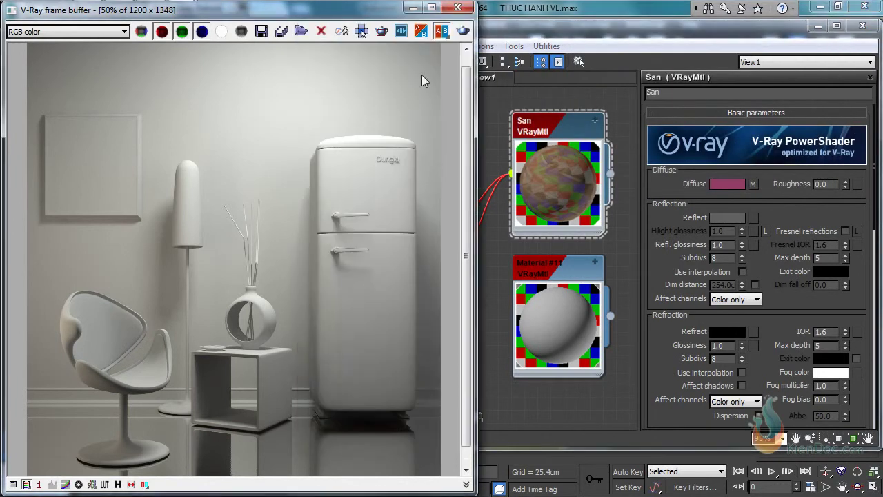
pyautogui.click(462, 32)
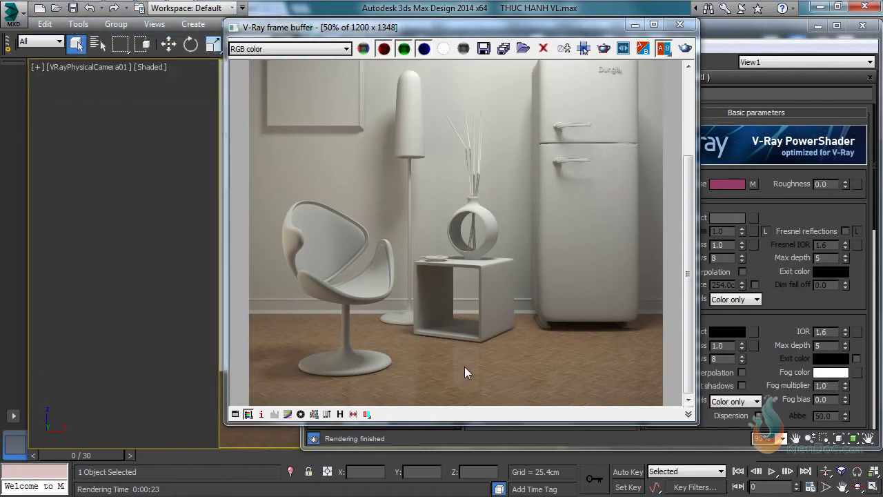
pyautogui.scroll(2, 450, 363)
pyautogui.moveTo(450, 363); pyautogui.dragTo(480, 275, button='middle')
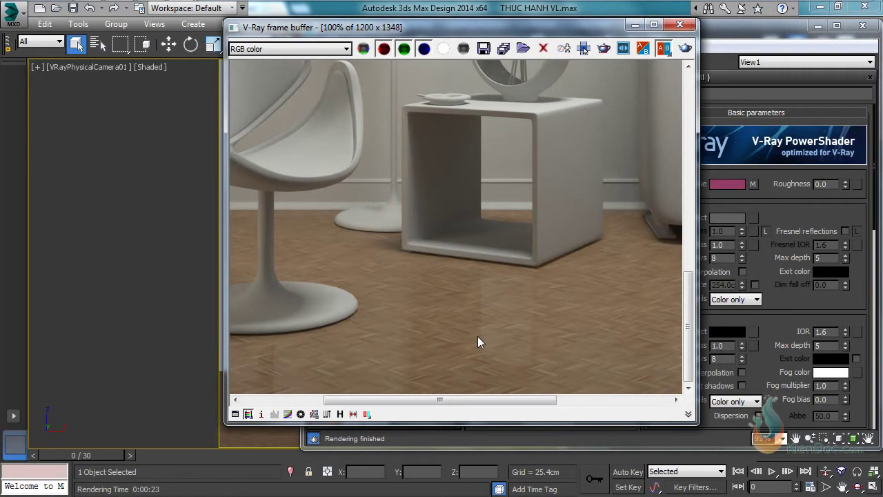
pyautogui.moveTo(478, 335); pyautogui.dragTo(501, 289, button='middle')
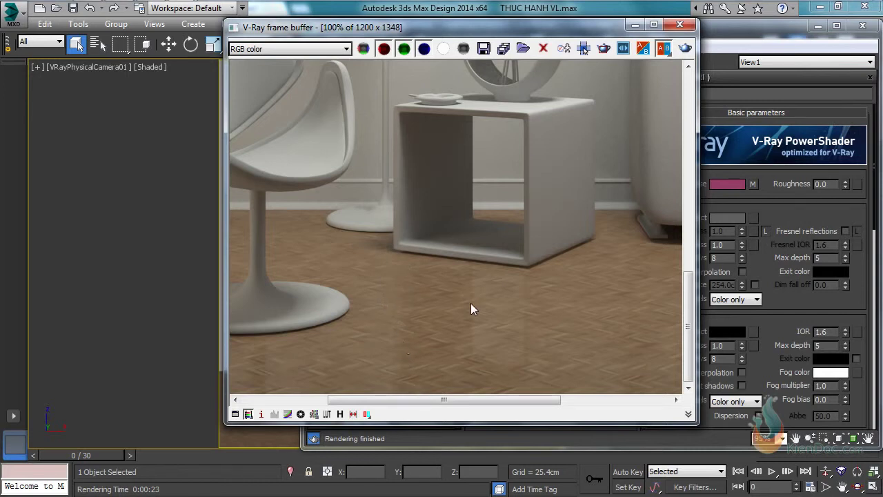
pyautogui.scroll(-1, 462, 304)
pyautogui.scroll(-2, 476, 290)
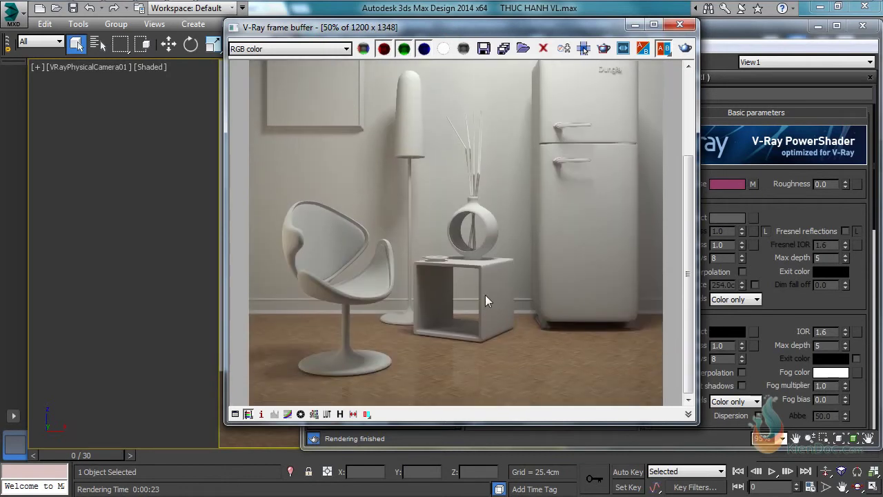
pyautogui.moveTo(552, 27); pyautogui.dragTo(323, 36)
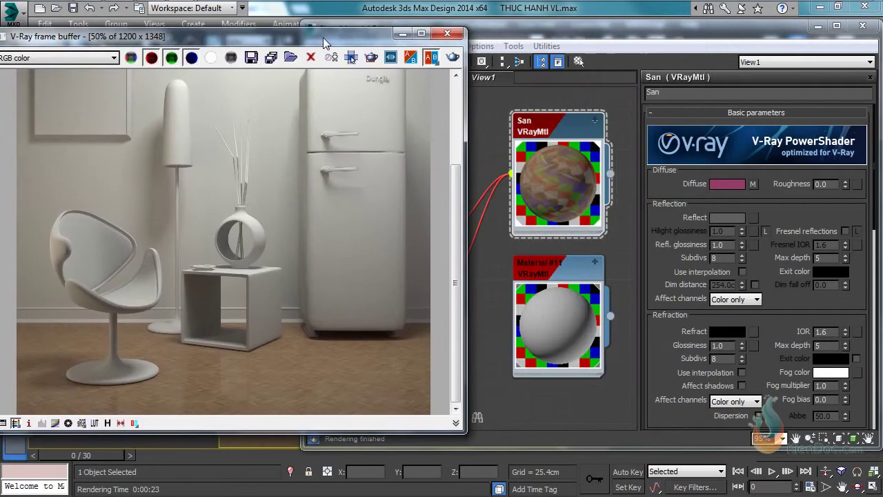
# - Set the San material's reflection glossiness to 0.75 to blur the floor reflections
pyautogui.click(580, 39)
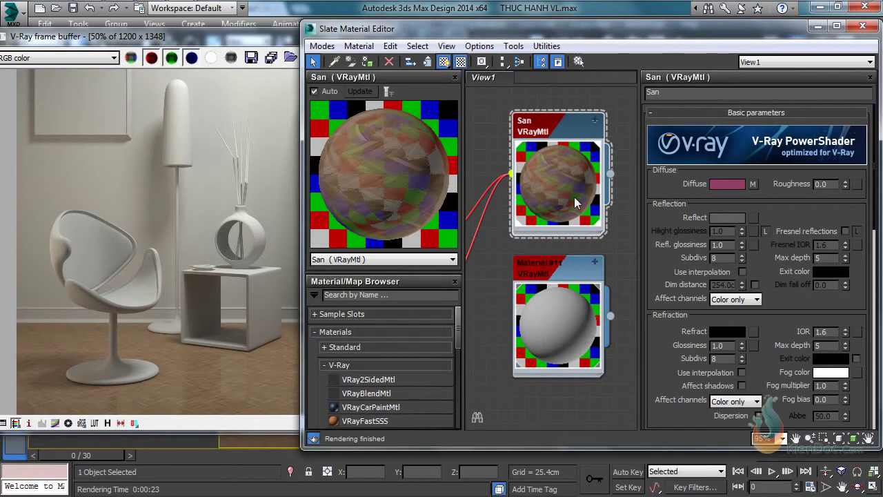
pyautogui.doubleClick(727, 245)
pyautogui.click(227, 380)
pyautogui.scroll(2, 226, 381)
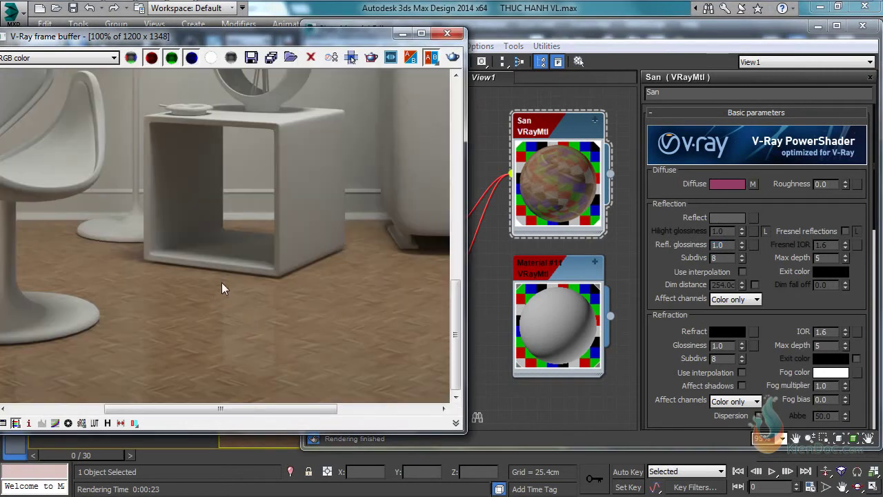
pyautogui.click(678, 255)
pyautogui.doubleClick(726, 244)
pyautogui.write('.75')
pyautogui.press('Return')
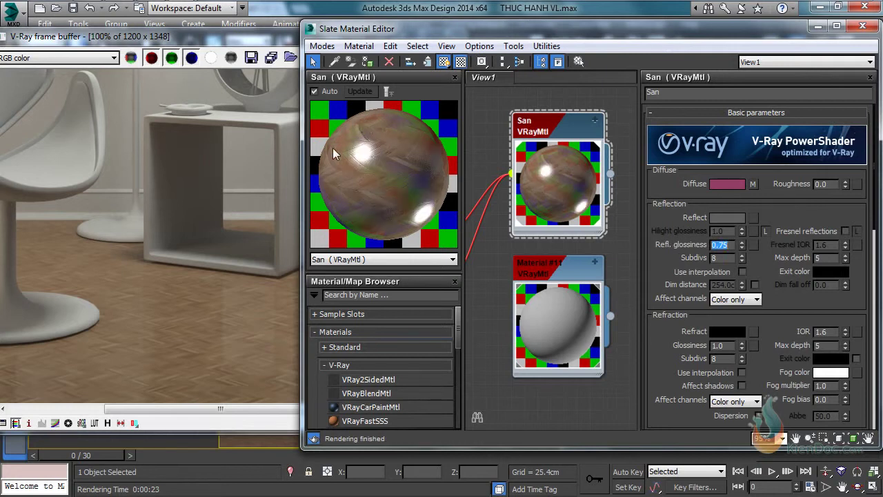
# - Render the full camera view again to test the new reflection glossiness on the floor
pyautogui.click(184, 246)
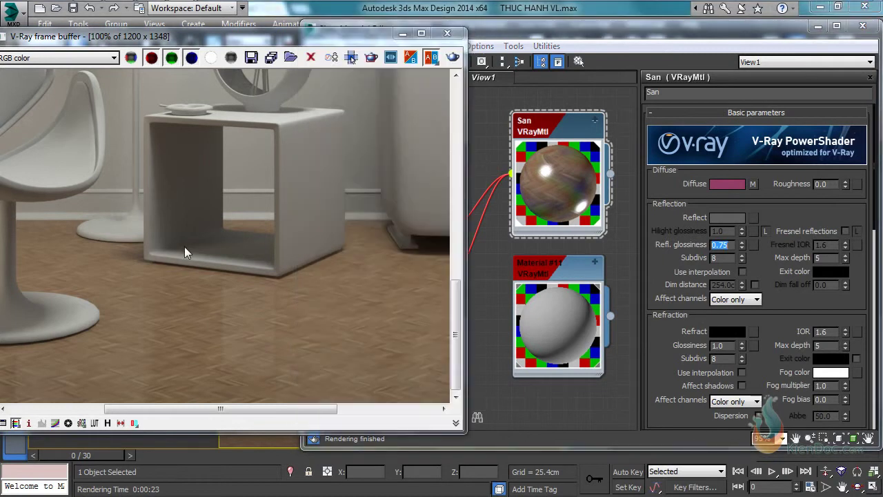
pyautogui.scroll(-1, 192, 244)
pyautogui.scroll(-3, 236, 186)
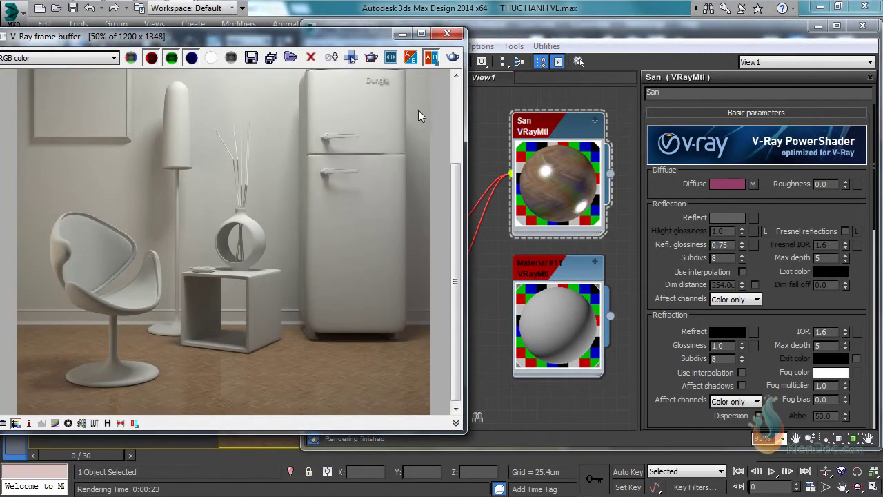
pyautogui.click(452, 56)
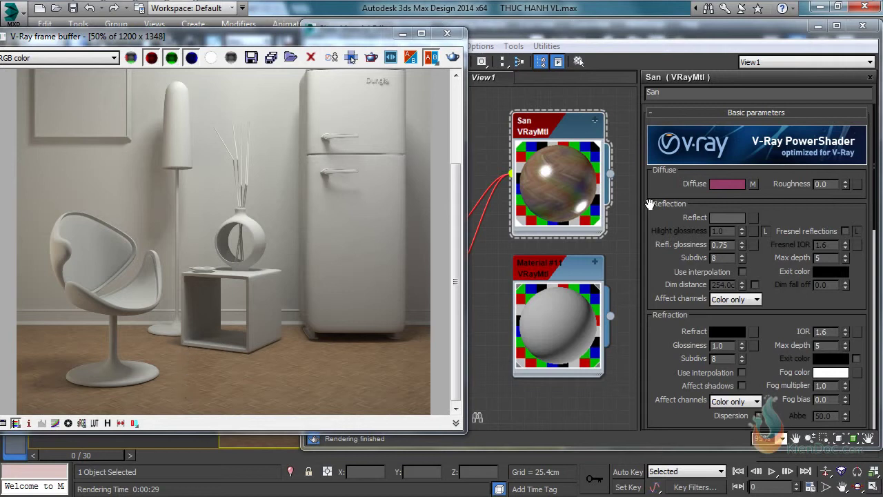
# - Raise the San material's reflection colour to a grey with a value of 60
pyautogui.click(725, 217)
pyautogui.doubleClick(793, 133)
pyautogui.write('60')
pyautogui.press('Return')
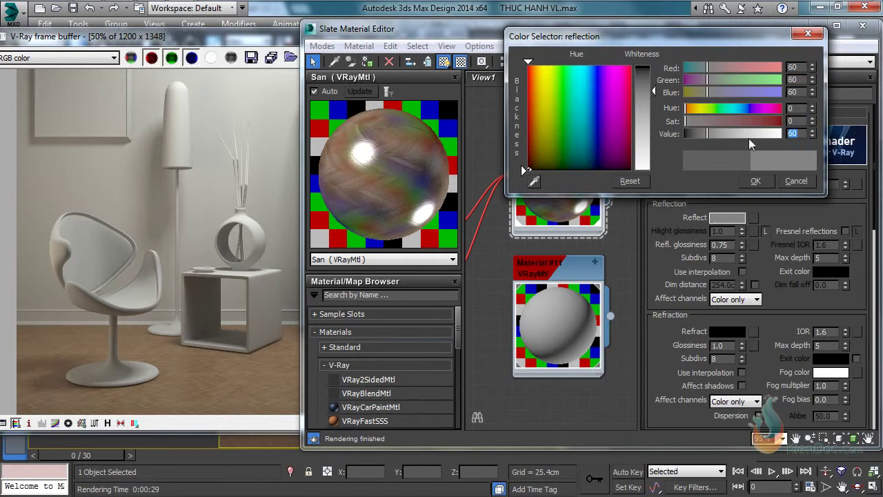
pyautogui.click(755, 180)
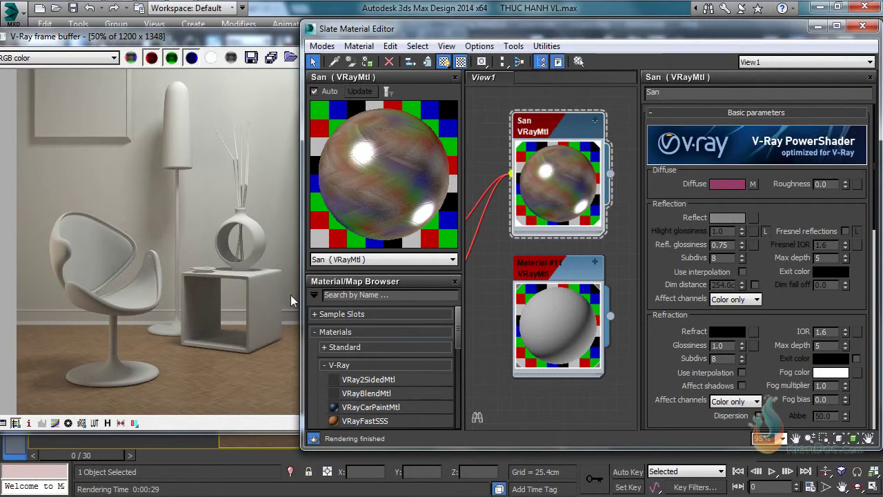
# - Enable region render, frame the whole floor area across the image, render that region and inspect the floor
pyautogui.click(215, 207)
pyautogui.click(371, 58)
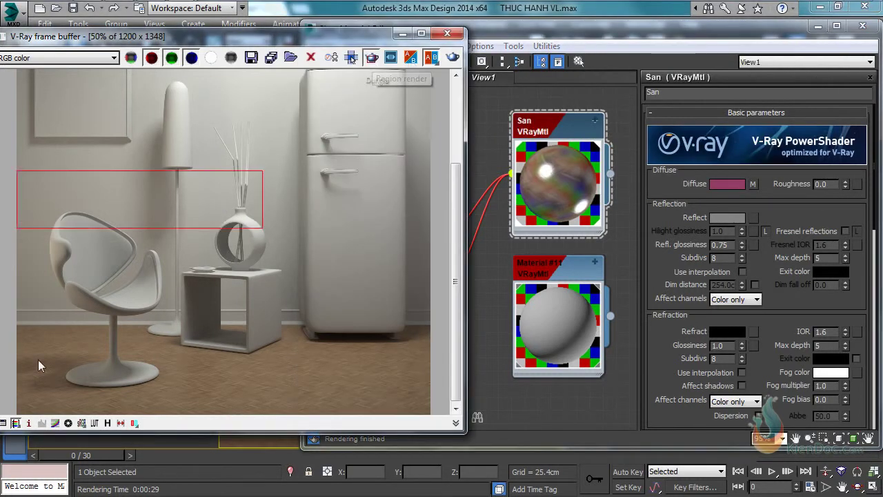
pyautogui.moveTo(18, 310); pyautogui.dragTo(456, 451)
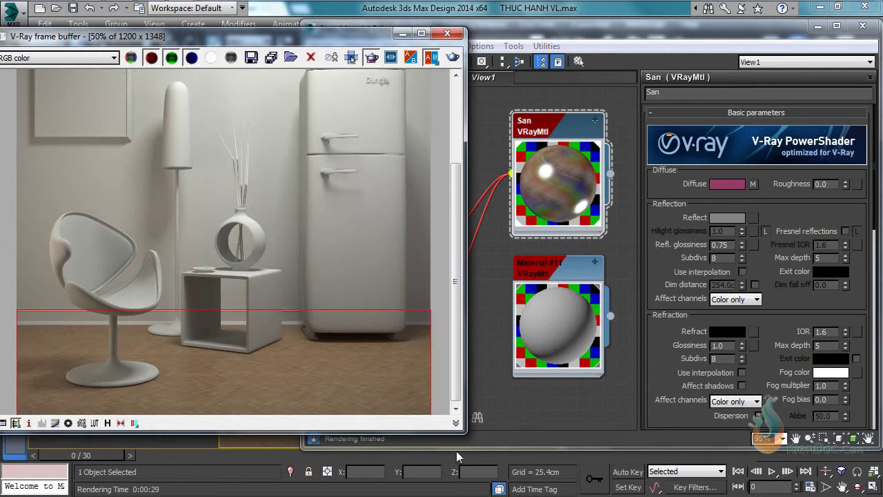
pyautogui.click(452, 59)
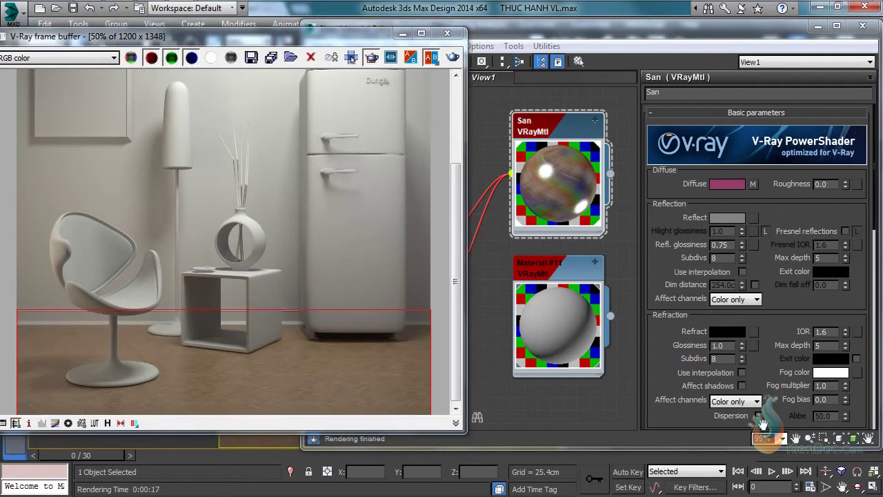
pyautogui.scroll(1, 177, 357)
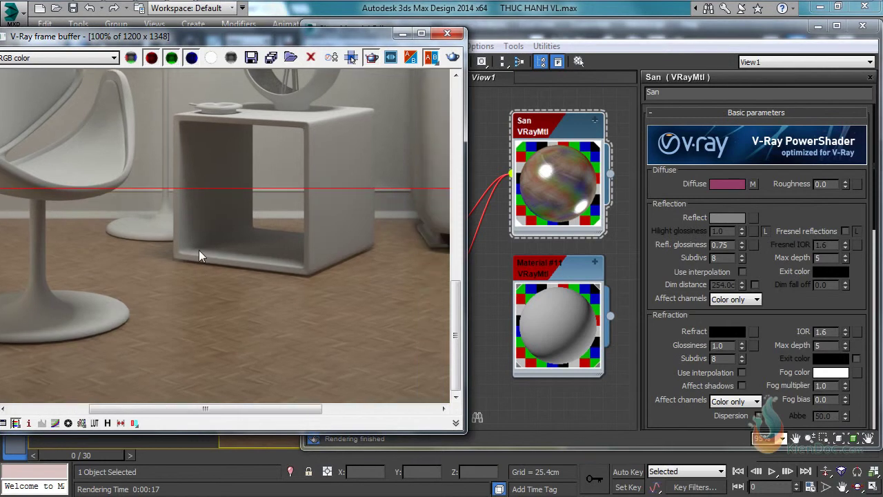
pyautogui.scroll(-1, 190, 300)
pyautogui.scroll(-2, 206, 310)
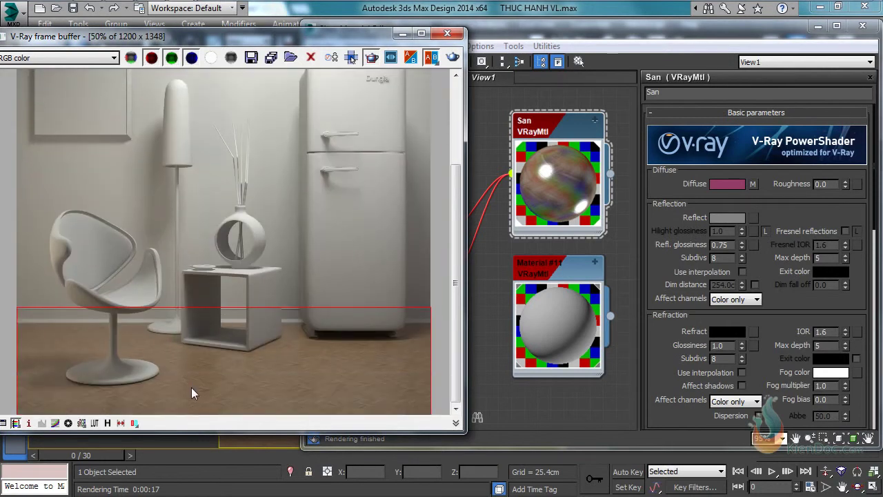
# - Raise the San material's reflection colour to a lighter grey with a value of 100
pyautogui.click(718, 217)
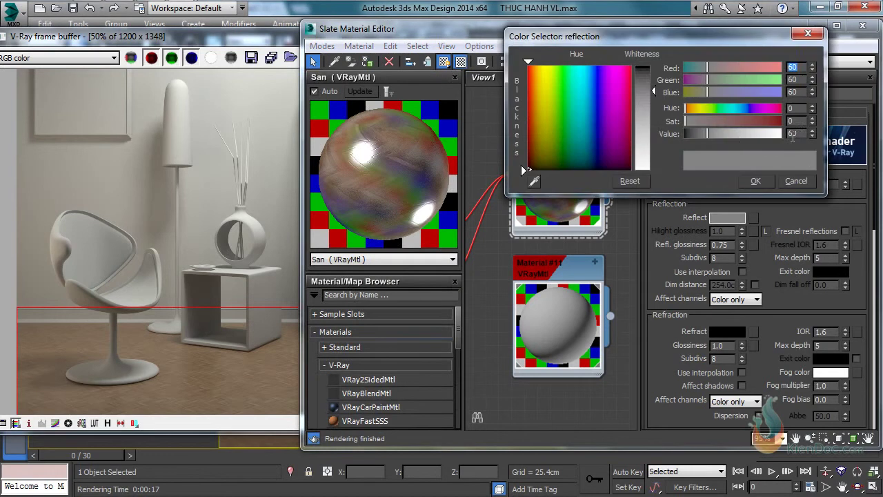
pyautogui.write('100')
pyautogui.press('Return')
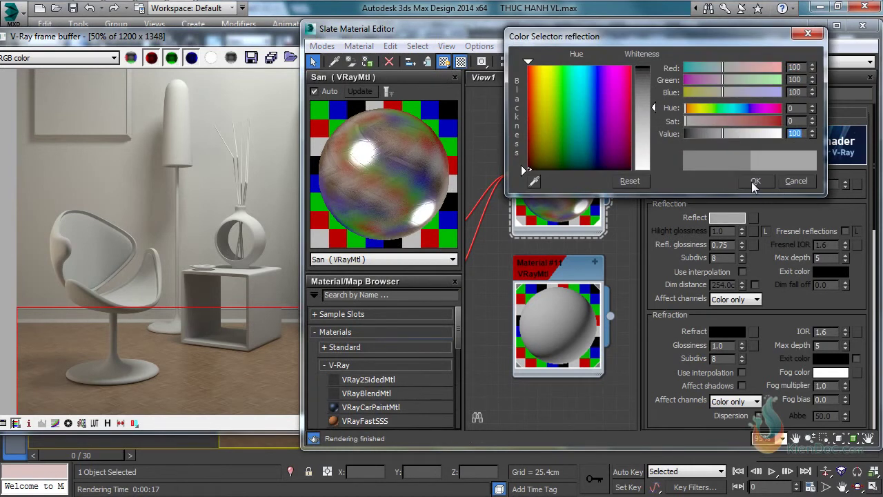
pyautogui.click(755, 181)
pyautogui.click(229, 357)
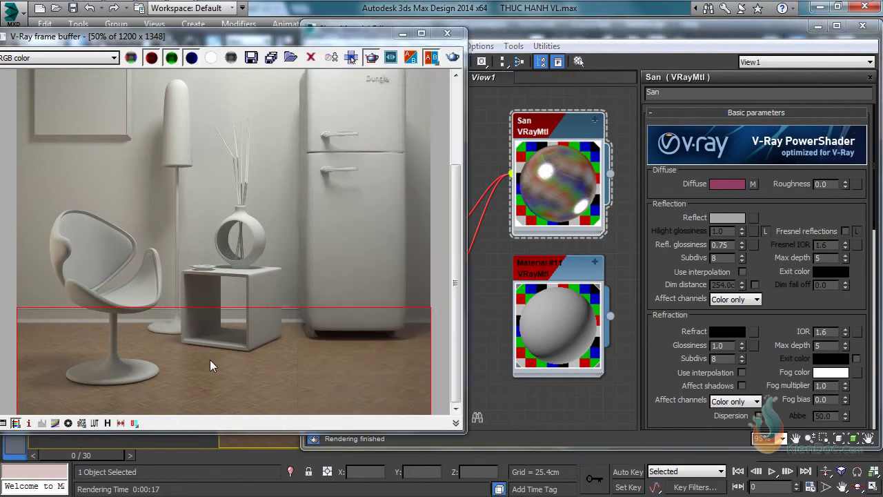
# - Set the San material's reflection subdivs to 40 for smoother floor reflections
pyautogui.scroll(2, 197, 358)
pyautogui.moveTo(213, 328); pyautogui.dragTo(255, 266, button='middle')
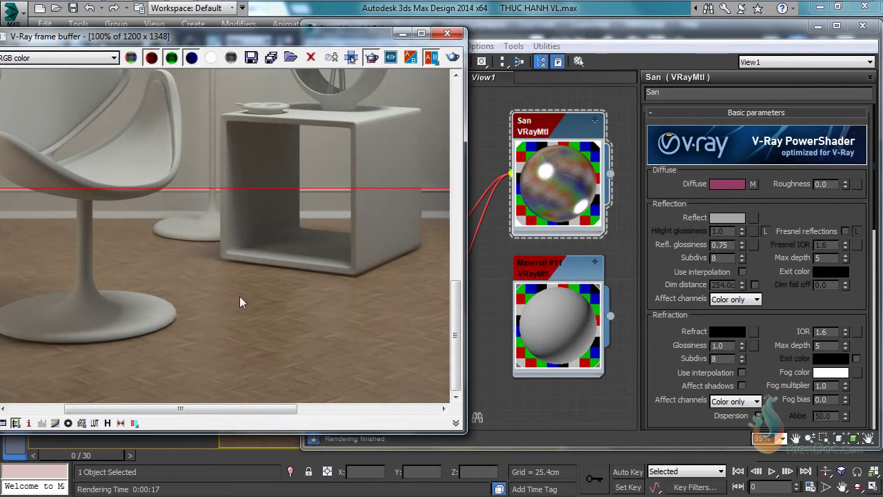
pyautogui.click(714, 258)
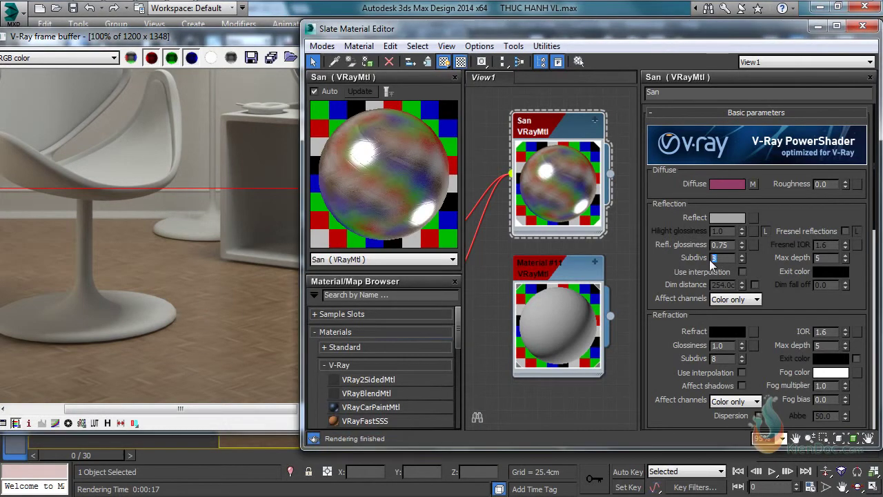
pyautogui.write('40')
pyautogui.press('Return')
# - Render the floor region again to inspect the grain in its reflections, and turn off region render
pyautogui.click(223, 261)
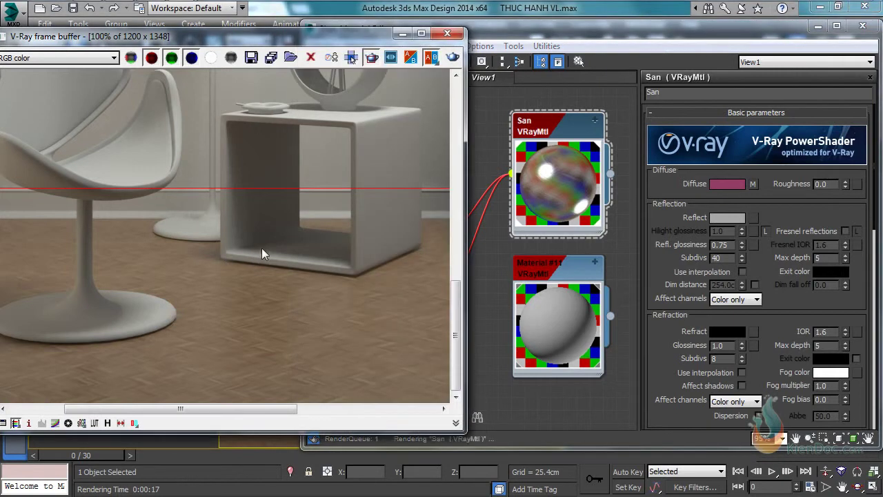
pyautogui.hotkey('shift', 'q')
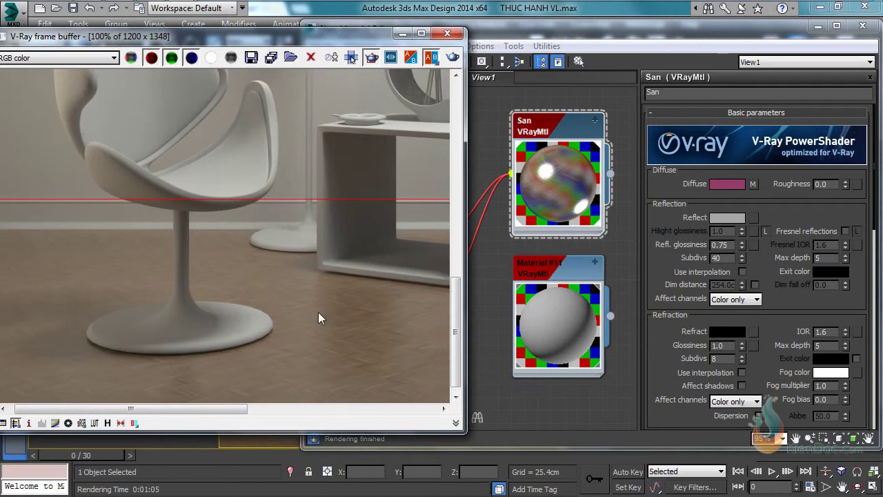
pyautogui.moveTo(331, 313); pyautogui.dragTo(220, 304, button='middle')
pyautogui.scroll(-3, 228, 293)
pyautogui.scroll(1, 235, 284)
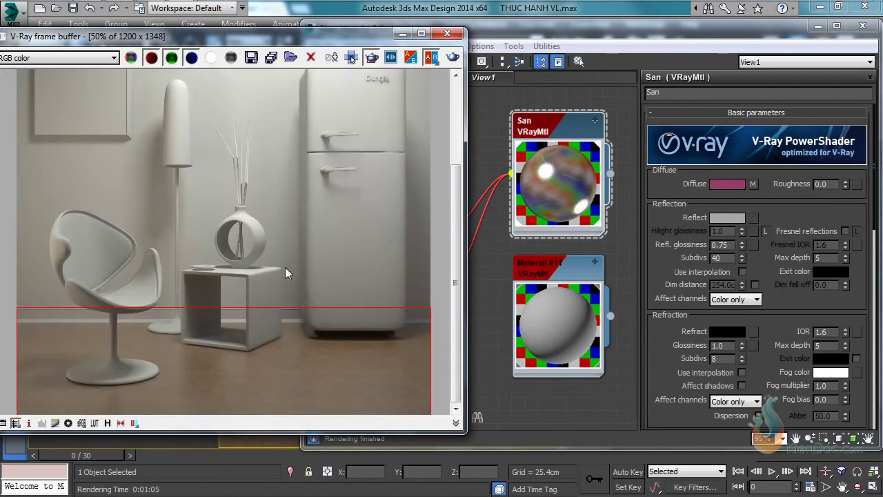
pyautogui.click(351, 57)
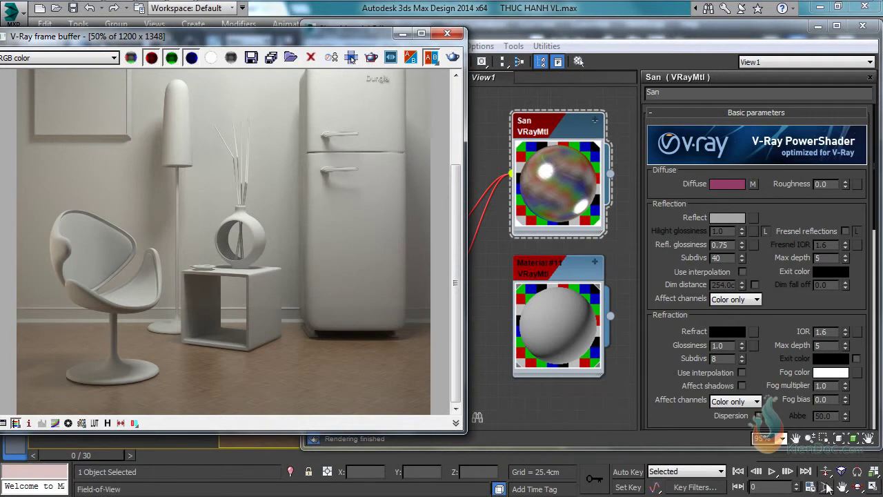